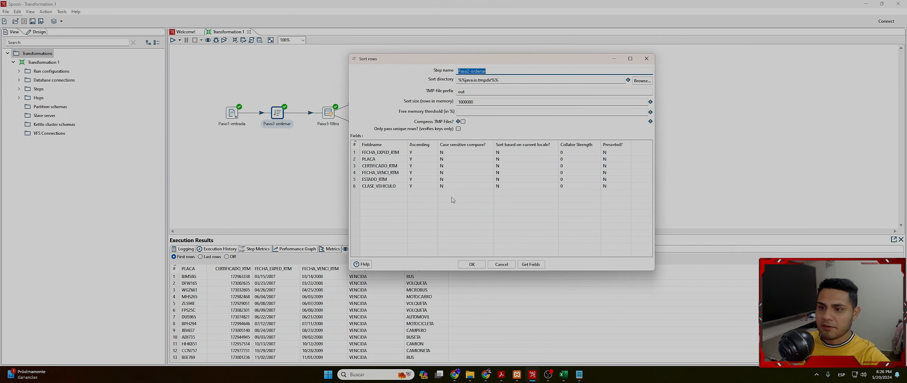
- Accept the Sort rows settings and review the sorted preview rows of Paso2-ordenar
left_click(472, 264)
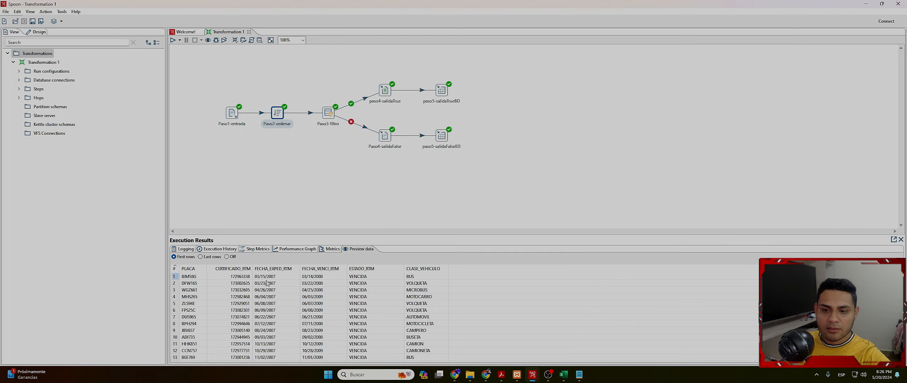
scroll(296, 299, "down", 16)
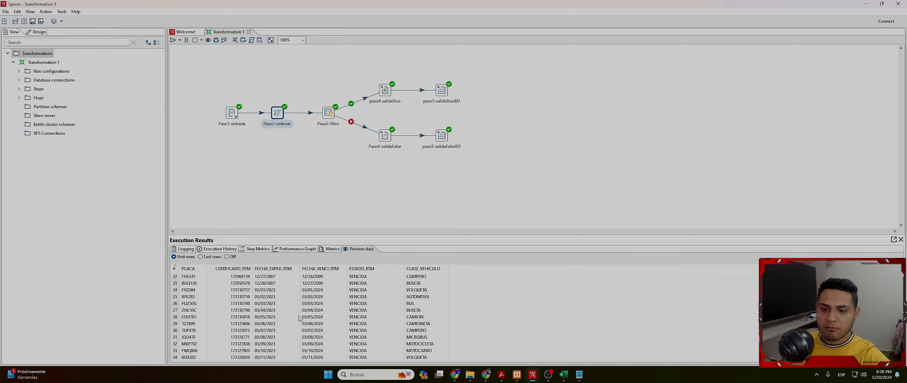
scroll(277, 334, "up", 16)
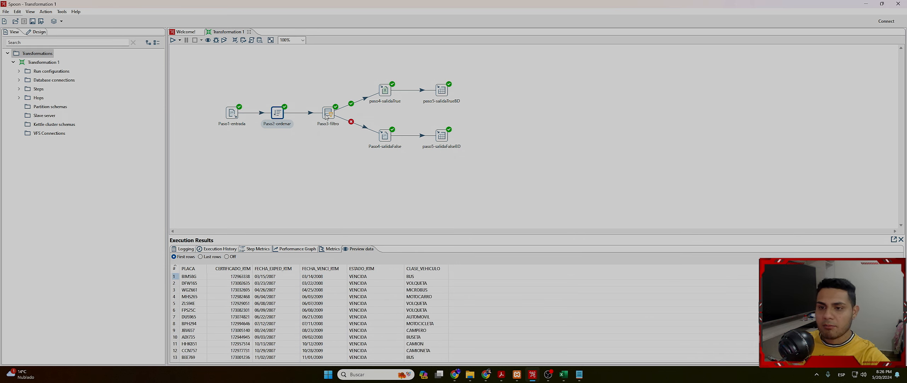
- Review the preview rows of Paso3-filtro and inspect its filter condition on FECHA_VENCI_RTM
left_click(325, 113)
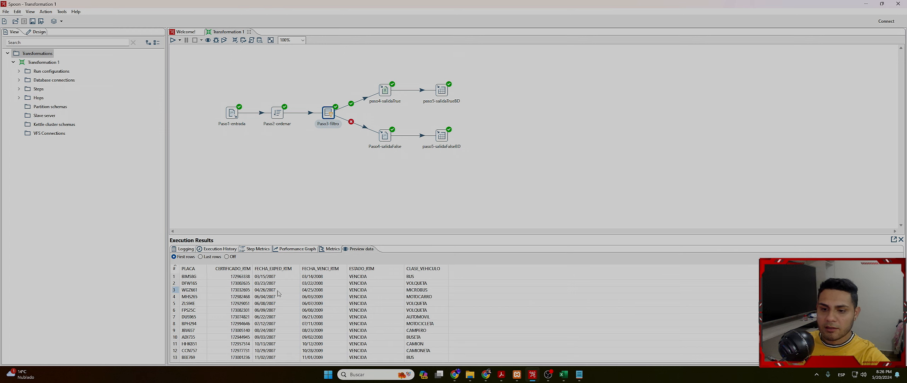
scroll(280, 292, "down", 20)
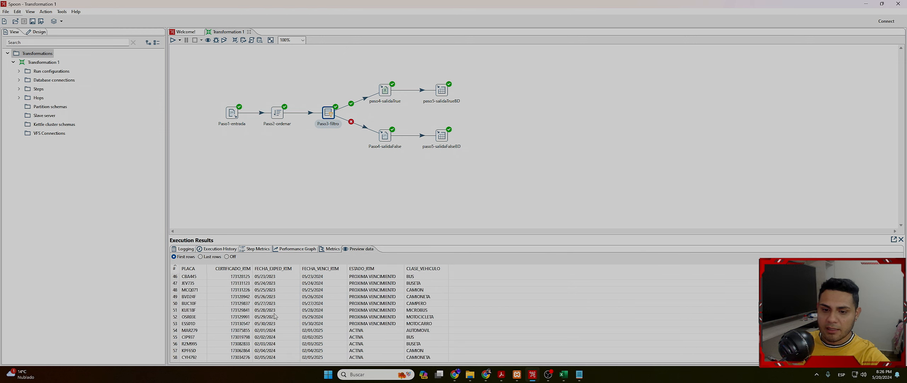
scroll(274, 318, "up", 14)
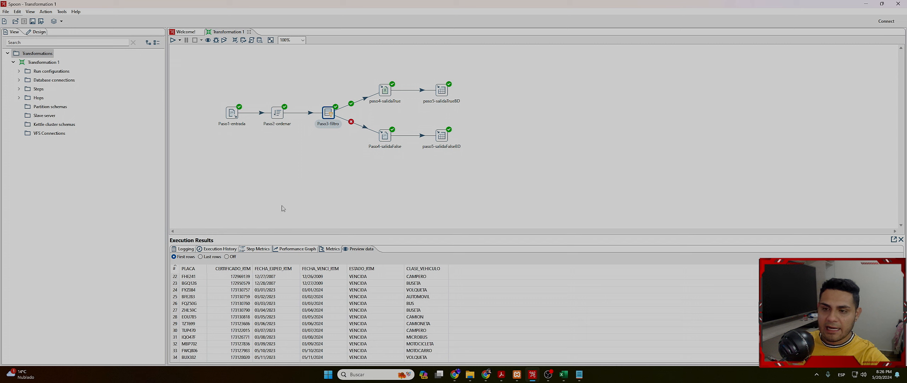
double_click(328, 113)
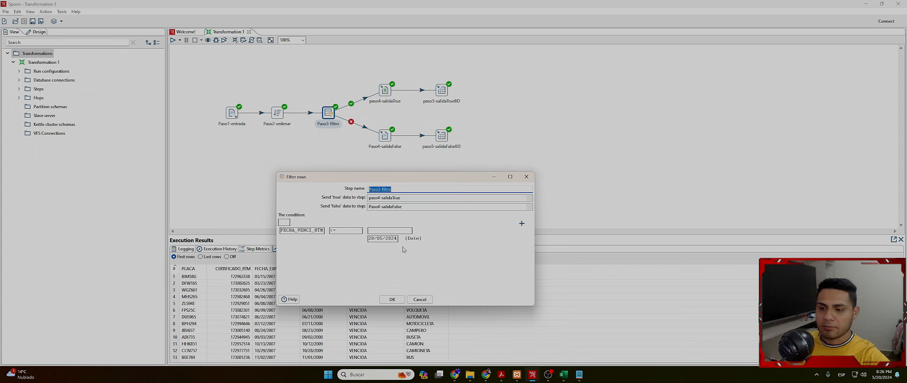
left_click(397, 299)
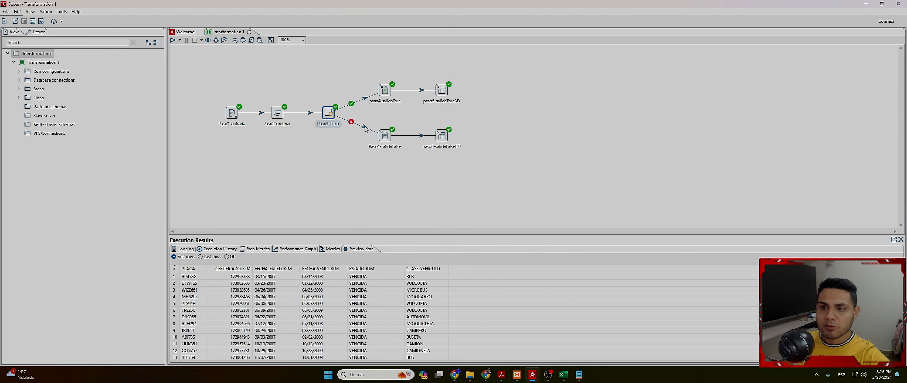
- Inspect the Excel output settings of paso4-salidaTrue and scan its preview rows
left_click(388, 96)
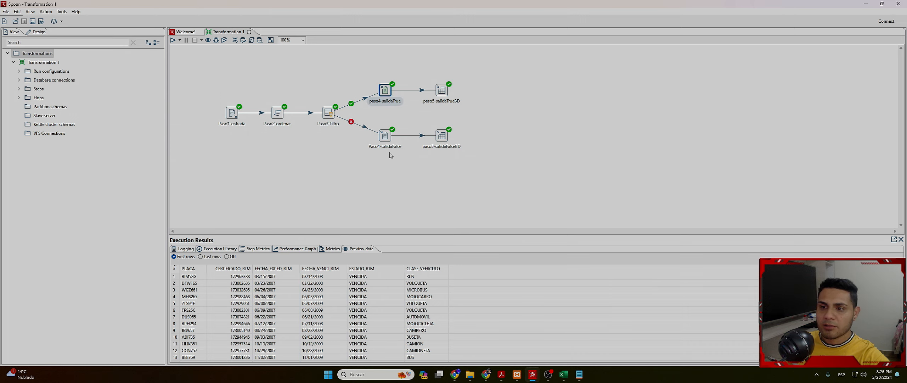
double_click(386, 91)
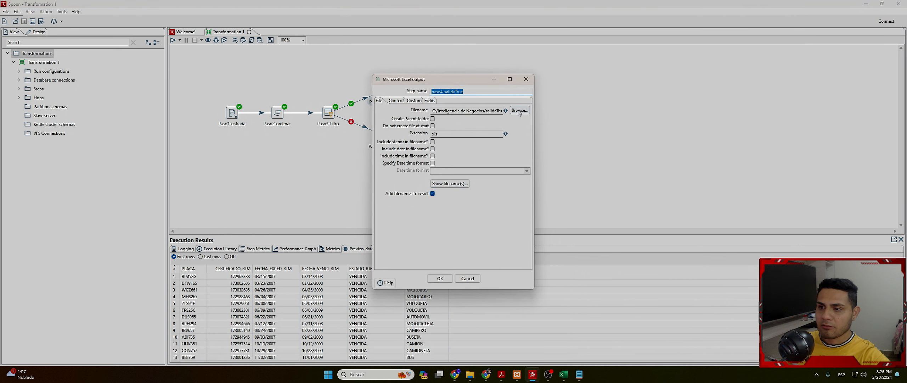
left_click(526, 79)
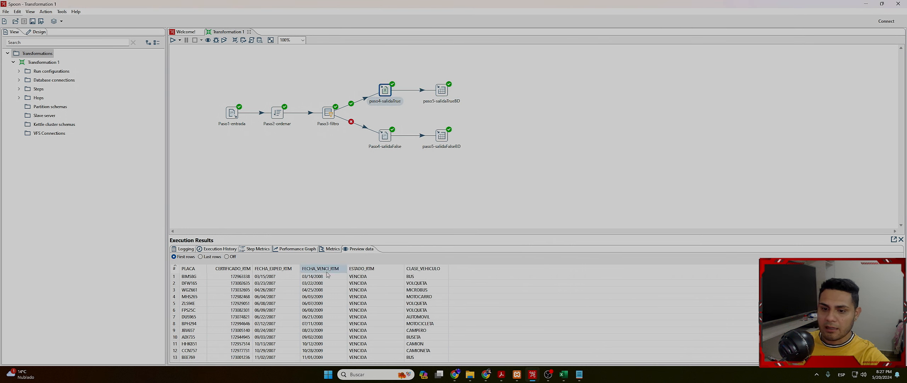
scroll(304, 312, "down", 10)
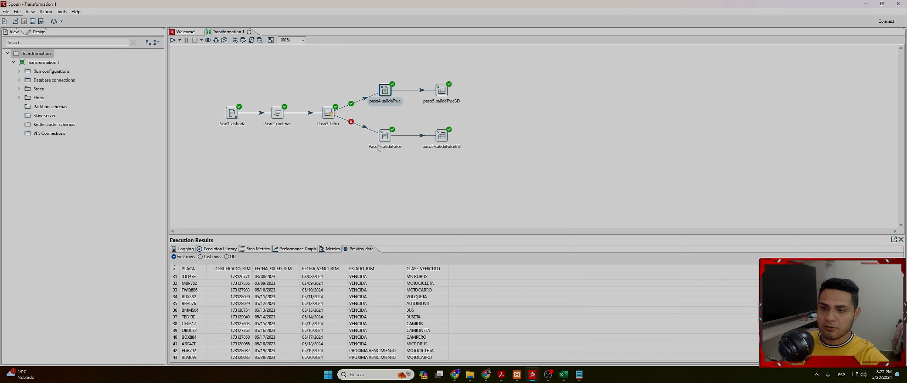
- Preview the rows that reach Paso4-salidaFalse and look through their expiry dates and status
left_click(385, 136)
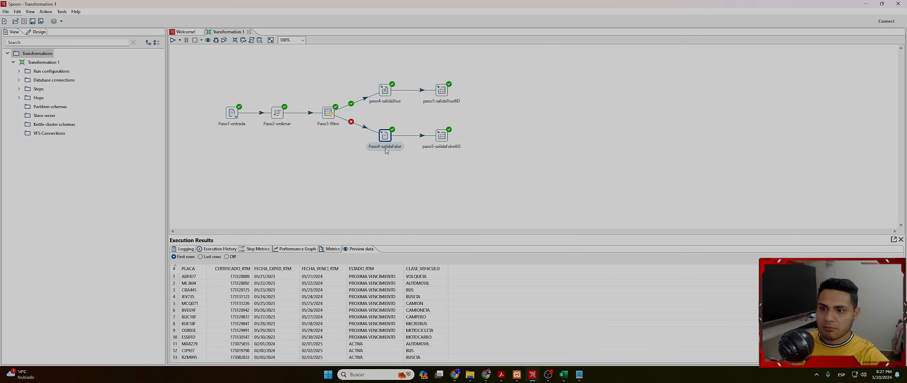
scroll(287, 331, "down", 15)
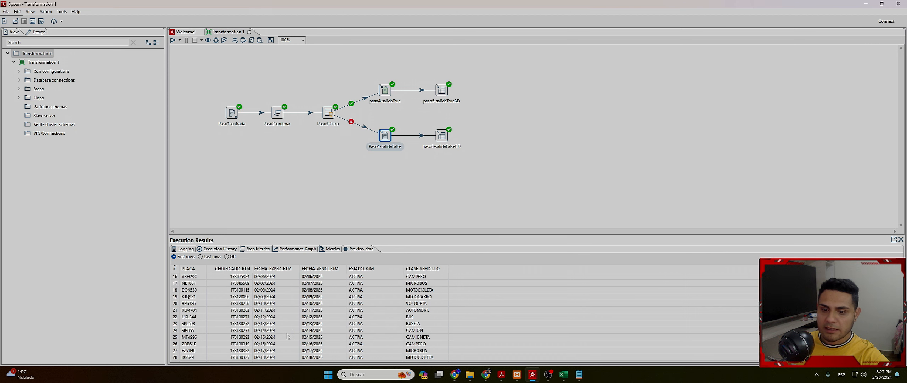
scroll(252, 344, "up", 15)
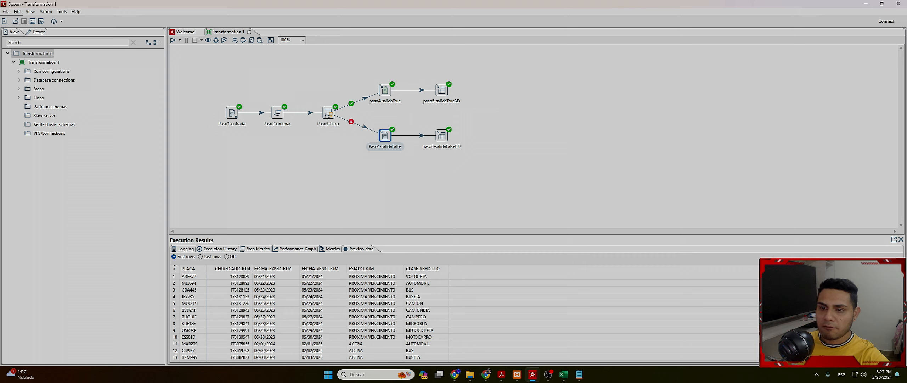
- Preview paso5-salidaTrueBD, recheck the Excel file settings of paso4-salidaTrue, and preview Paso4-salidaFalse again
left_click(442, 96)
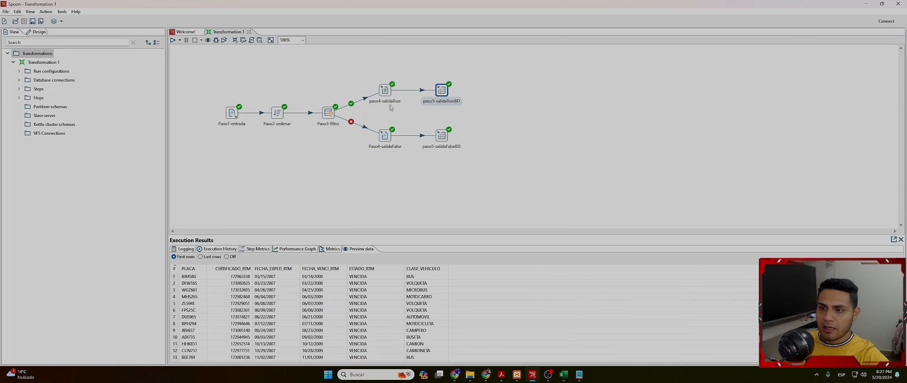
left_click(384, 93)
double_click(396, 102)
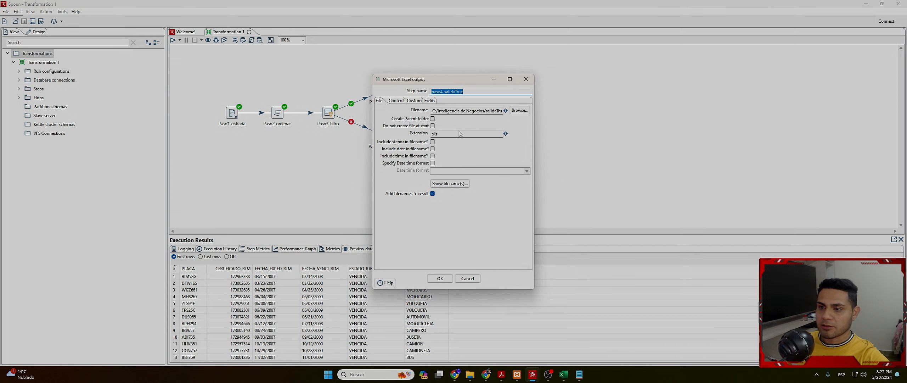
left_click(526, 79)
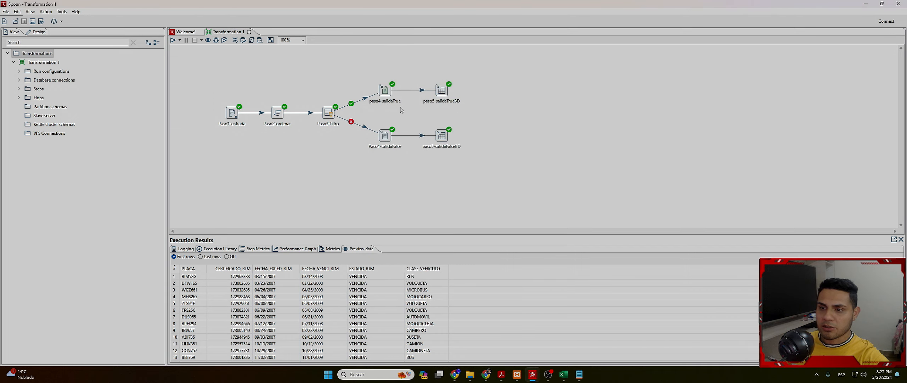
left_click(393, 146)
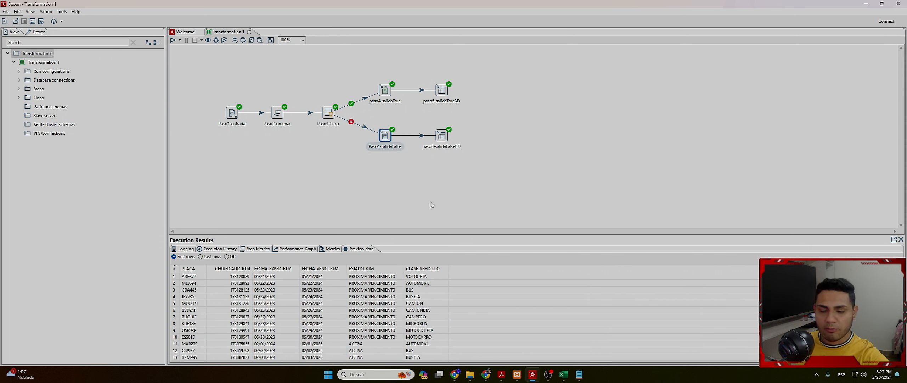
- Preview paso5-salidaTrueBD, then switch to phpMyAdmin in Chrome and view the tables of the pruebaetl1 database
left_click(445, 103)
left_click(444, 100)
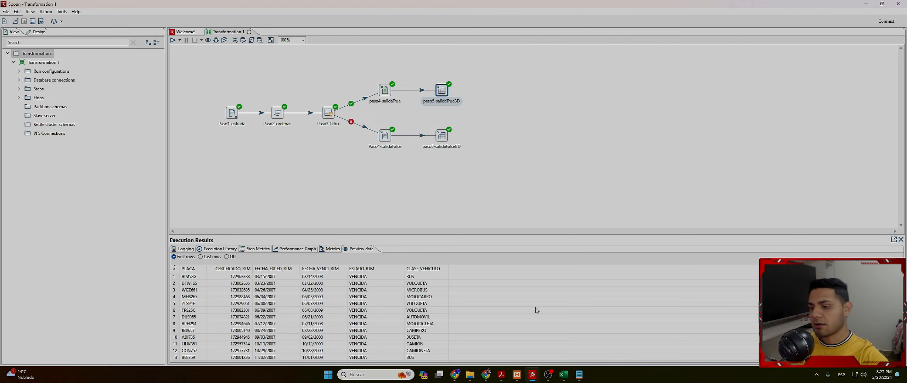
mouse_move(486, 374)
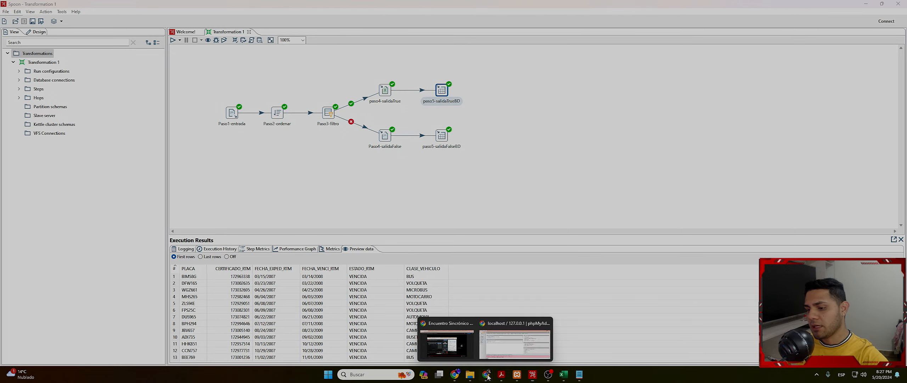
left_click(509, 353)
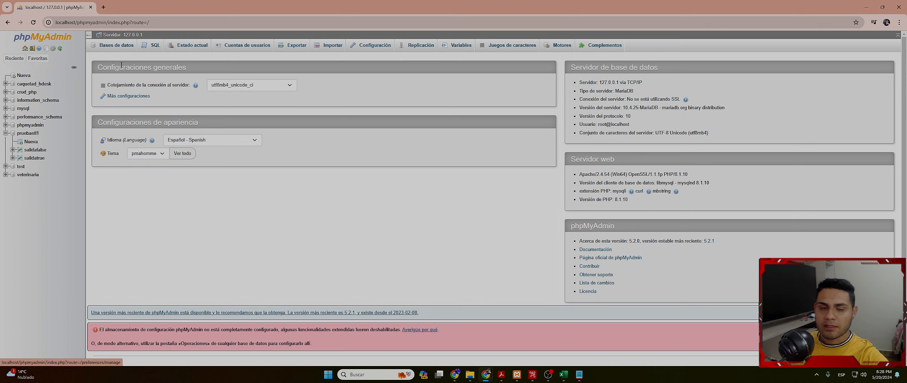
left_click(33, 134)
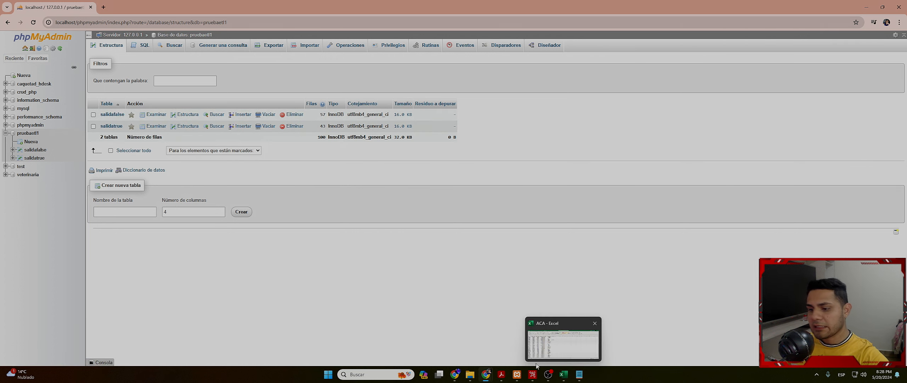
- Switch back to Spoon and check the connection, schema and target table of paso5-salidaTrueBD and paso5-salidaFalseBD
left_click(532, 374)
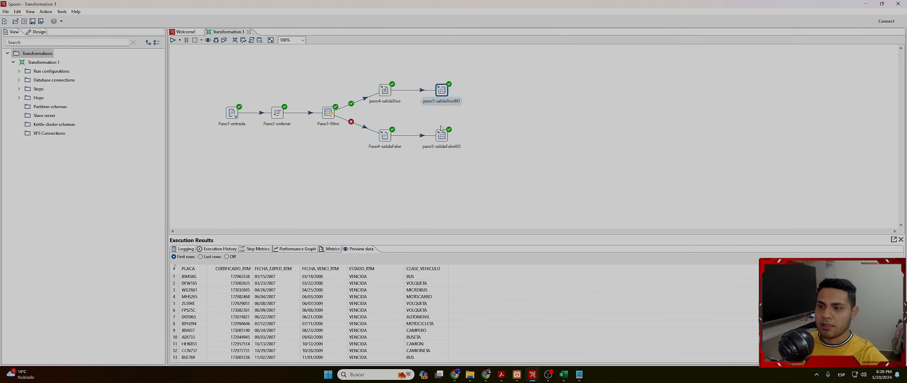
double_click(443, 93)
left_click_drag(354, 113, 504, 101)
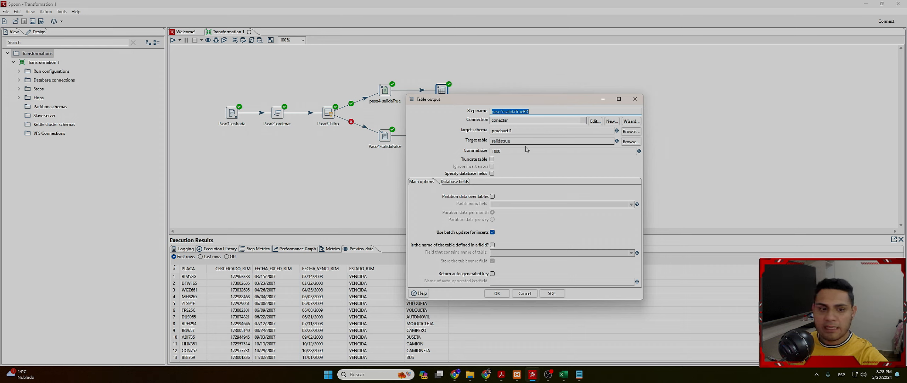
left_click(499, 294)
double_click(442, 135)
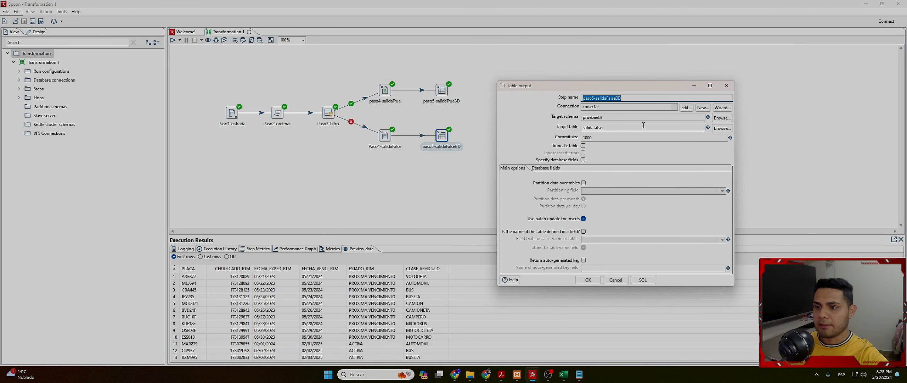
left_click(592, 281)
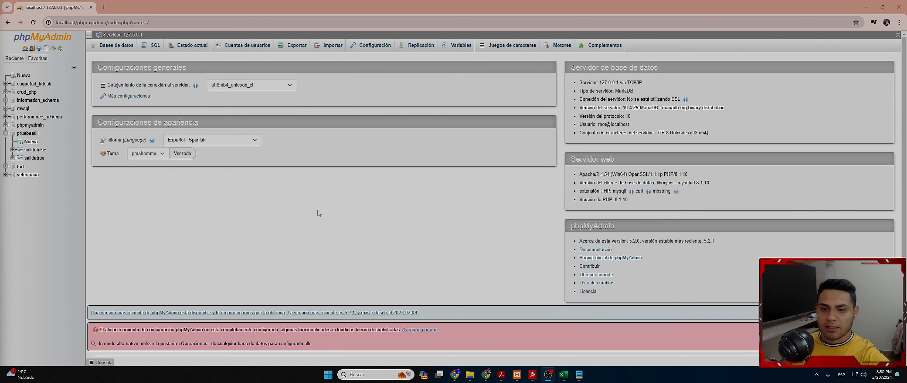
- Return to Spoon and compare the Table output settings of both paso5 database steps, leaving them without changes
left_click(533, 375)
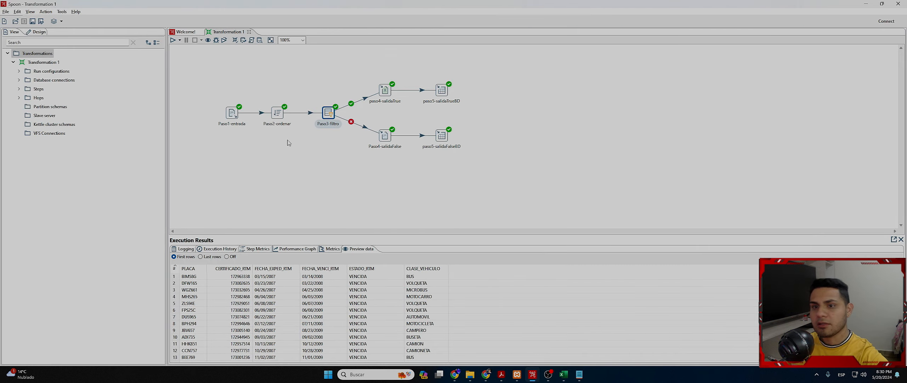
left_click(440, 101)
double_click(442, 91)
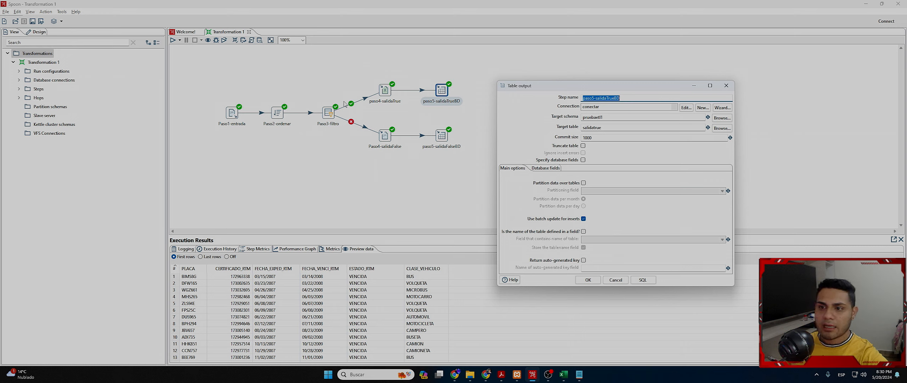
double_click(440, 147)
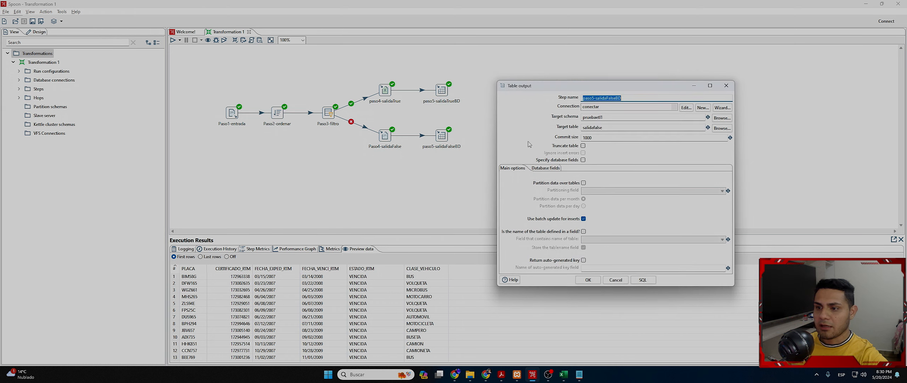
left_click(727, 86)
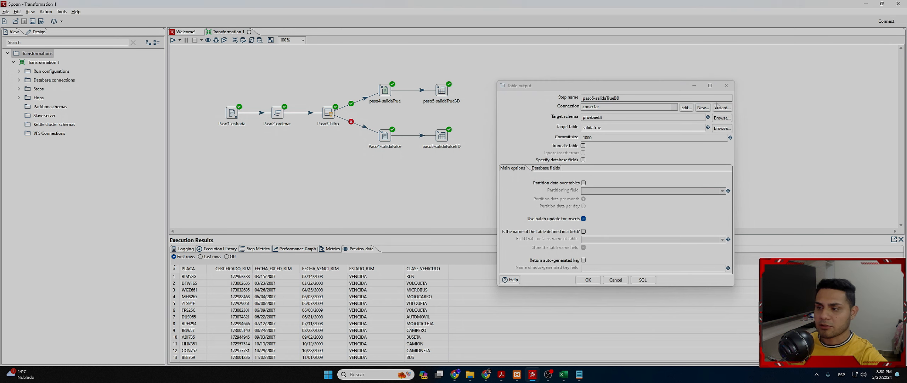
left_click(726, 86)
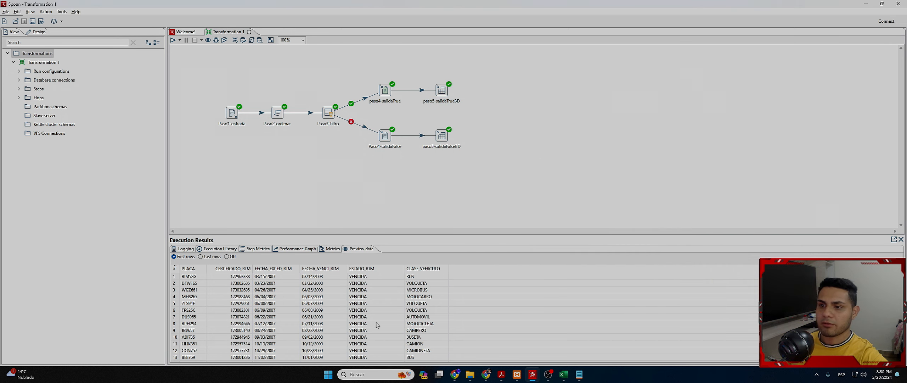
- Switch to phpMyAdmin in Chrome and browse the rows of the salidatrue table in pruebaetl1
mouse_move(486, 374)
left_click(487, 334)
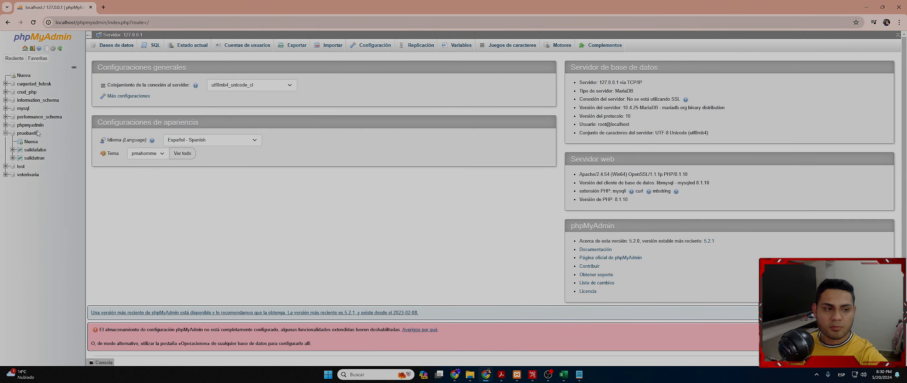
left_click(34, 158)
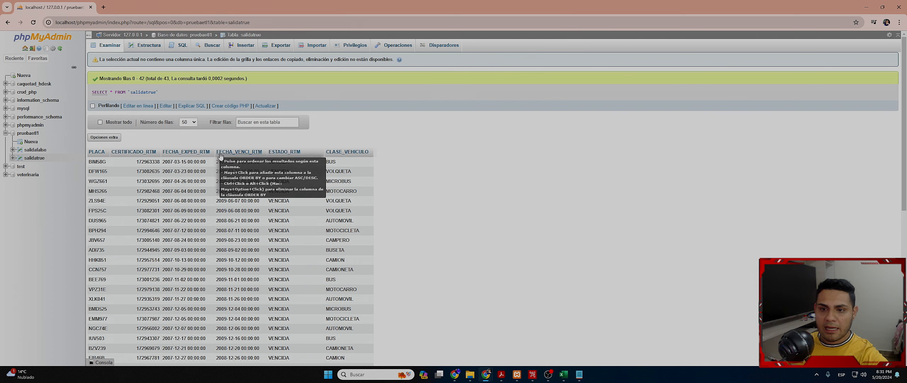
scroll(238, 196, "down", 1)
scroll(238, 197, "down", 2)
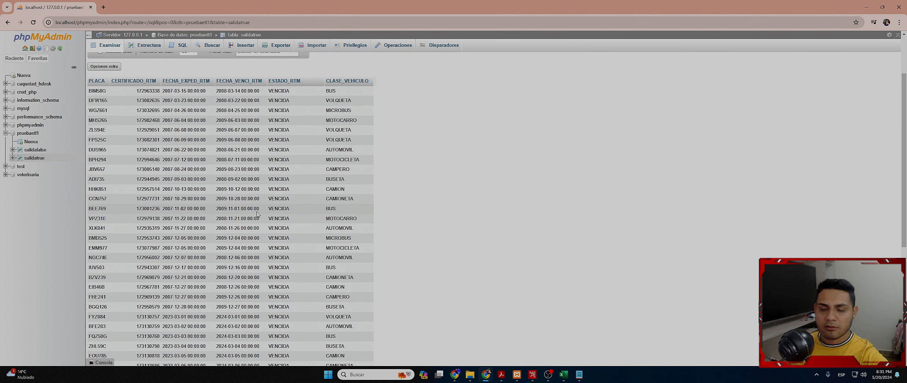
- Read through all rows of the salidatrue table and examine the FECHA_VENCI_RTM date in its last record
scroll(258, 214, "down", 6)
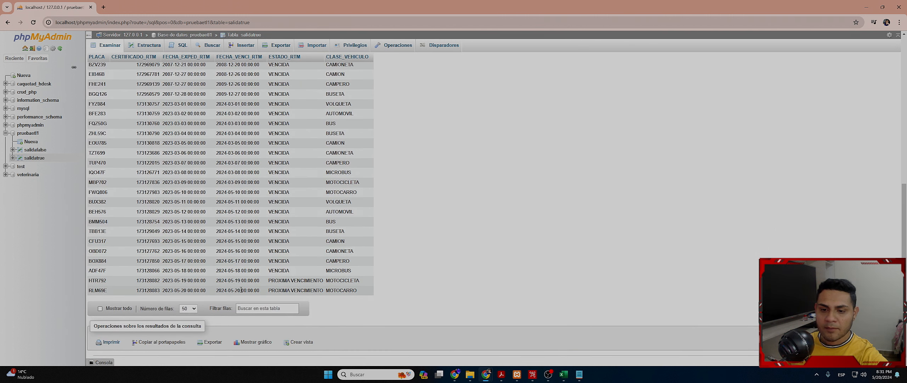
scroll(238, 290, "up", 8)
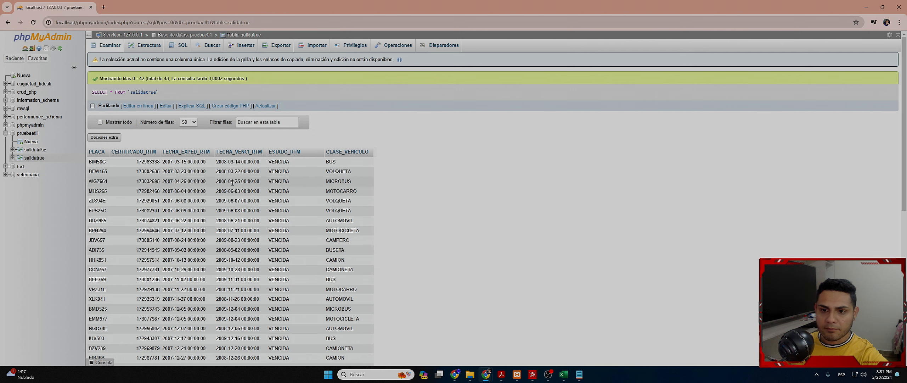
scroll(254, 269, "down", 3)
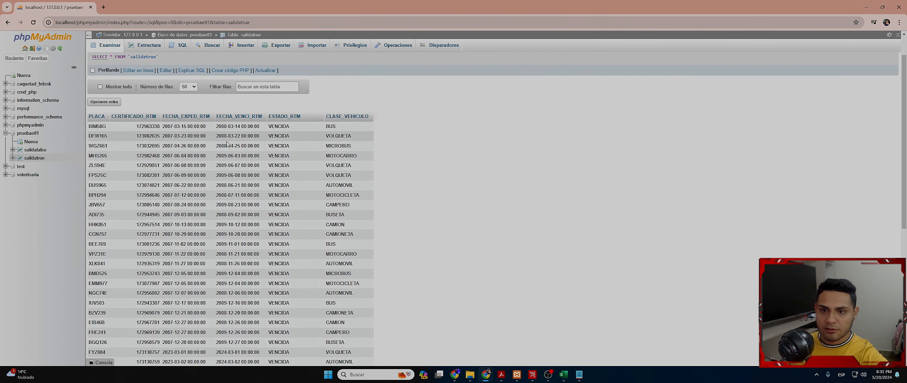
scroll(226, 223, "down", 5)
scroll(231, 254, "down", 2)
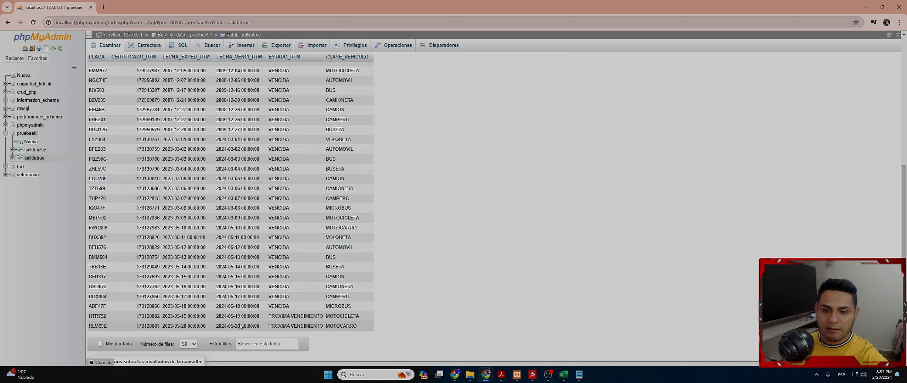
left_click_drag(243, 326, 216, 326)
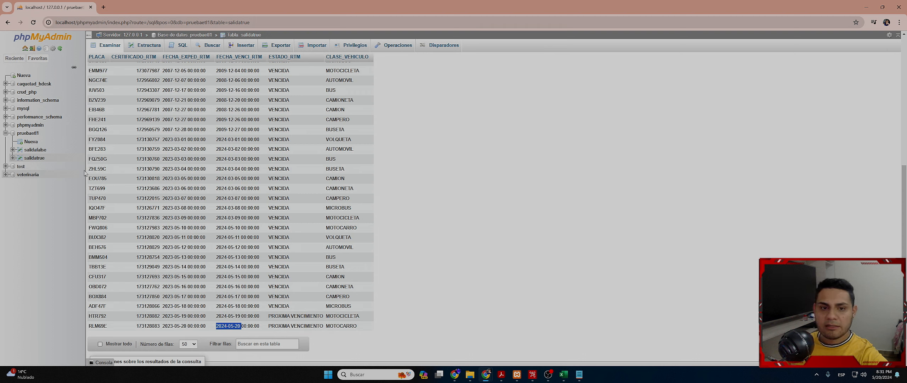
- Browse the salidafalse table and examine the FECHA_VENCI_RTM dates of its first records
left_click(32, 150)
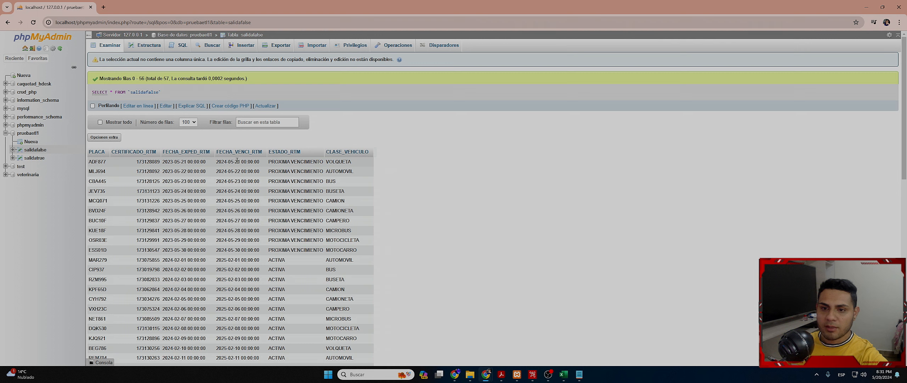
left_click_drag(240, 161, 217, 160)
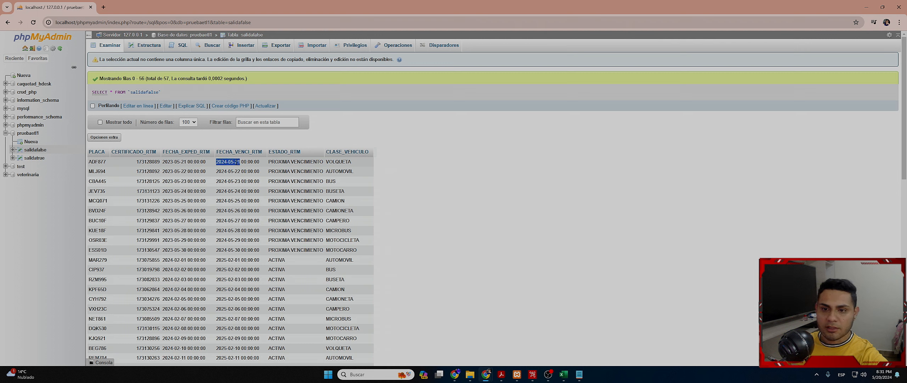
left_click_drag(240, 172, 234, 192)
left_click(256, 220)
scroll(263, 226, "down", 1)
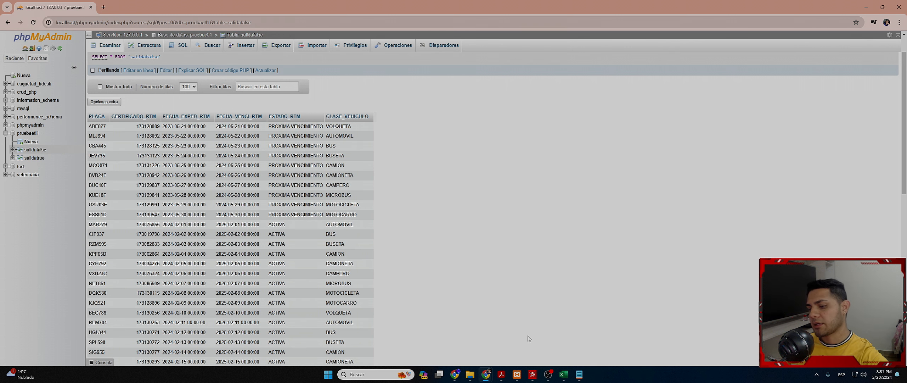
- Switch back to Spoon and preview the data of Paso1-entrada, Paso2-ordenar, Paso3-filtro and paso4-salidaTrue in turn
left_click(532, 374)
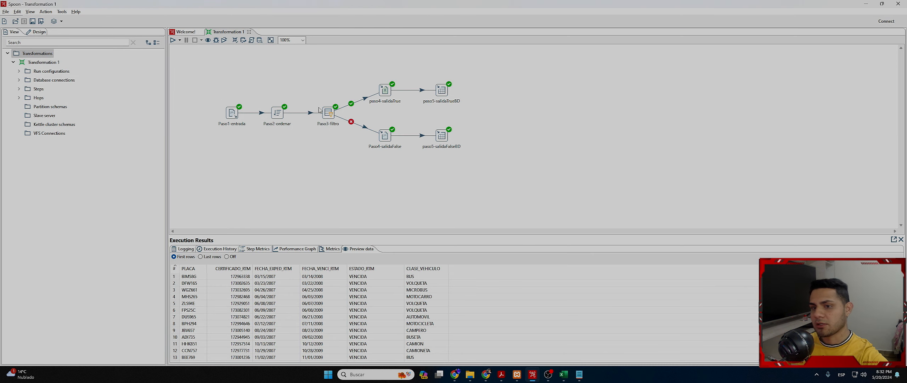
left_click(229, 121)
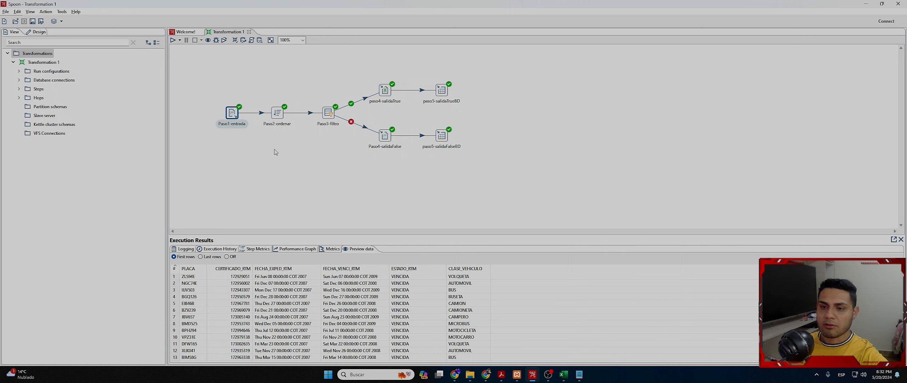
left_click(274, 119)
left_click(273, 118)
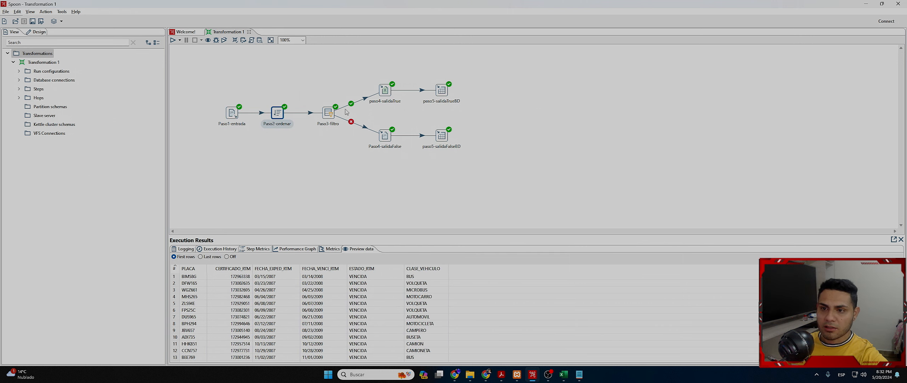
left_click(329, 120)
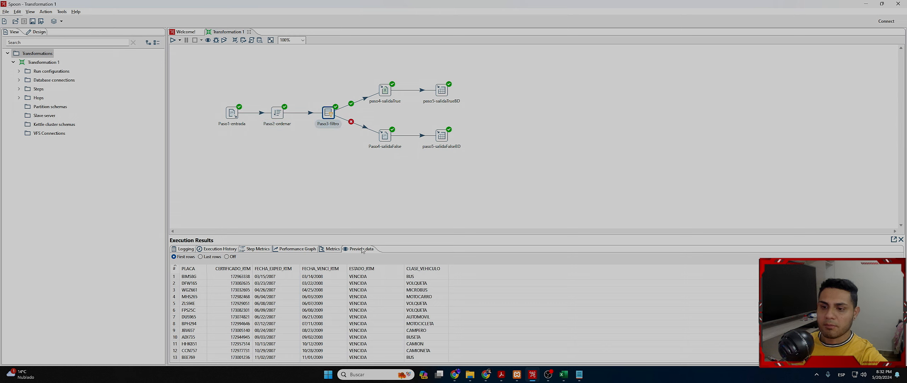
left_click(387, 92)
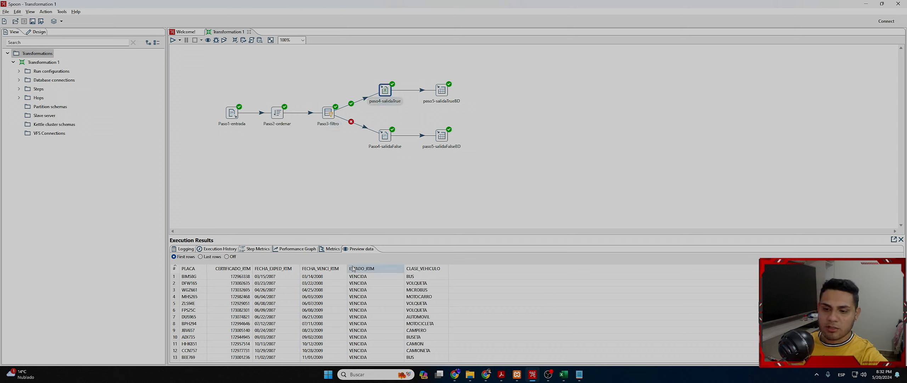